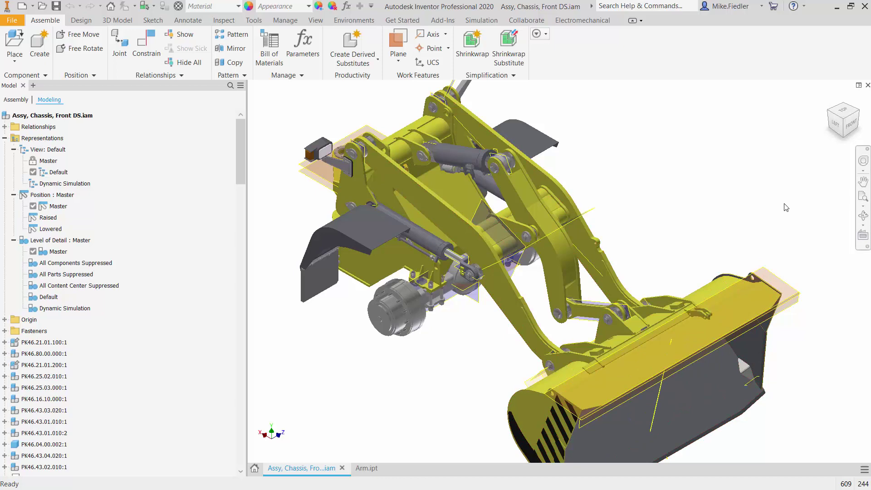
Step: Switch to the Arm.ipt part document and show its Environments tab
left_click(343, 21)
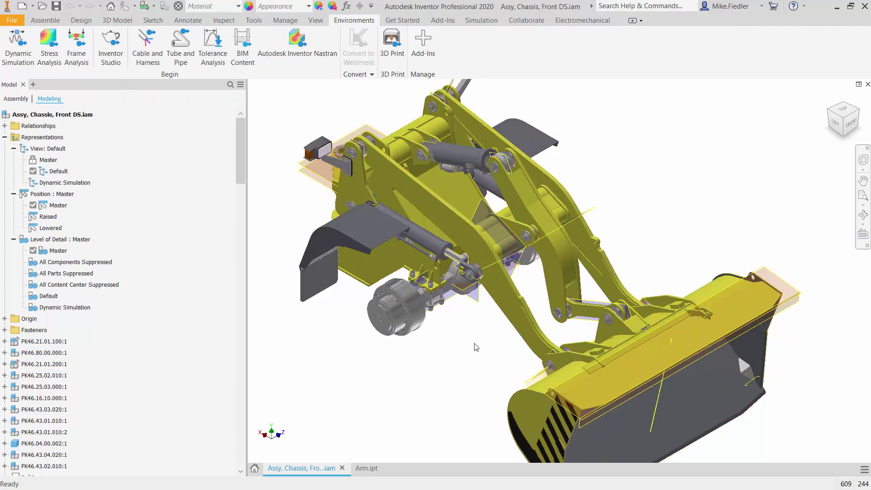
left_click(366, 468)
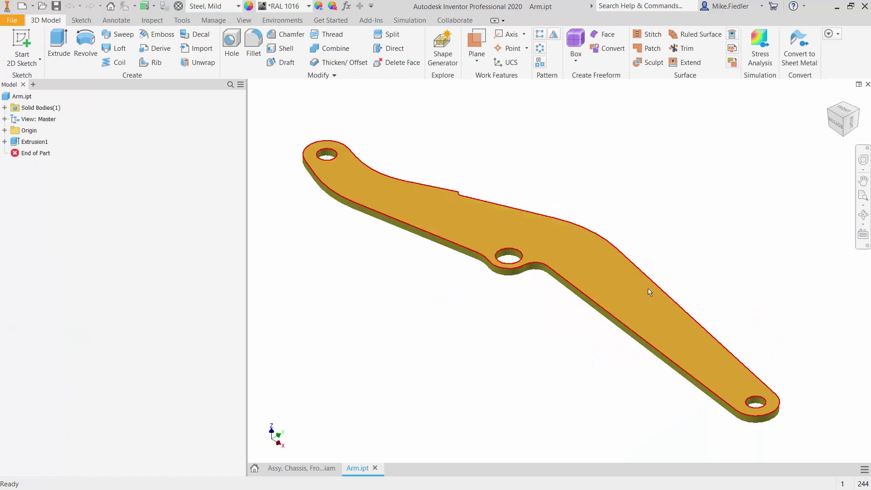
left_click(283, 20)
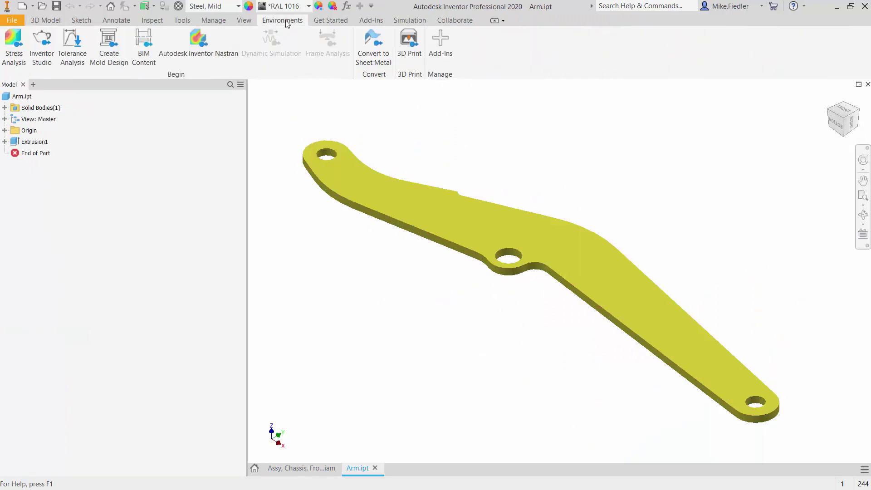
Step: Enter Inventor Nastran and generate the arm mesh, giving 647 elements and 1550 nodes
left_click(196, 52)
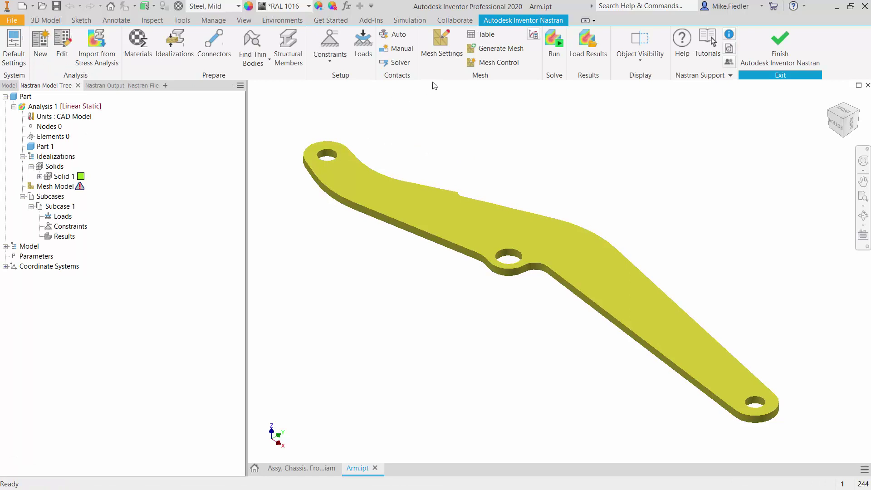
left_click(499, 48)
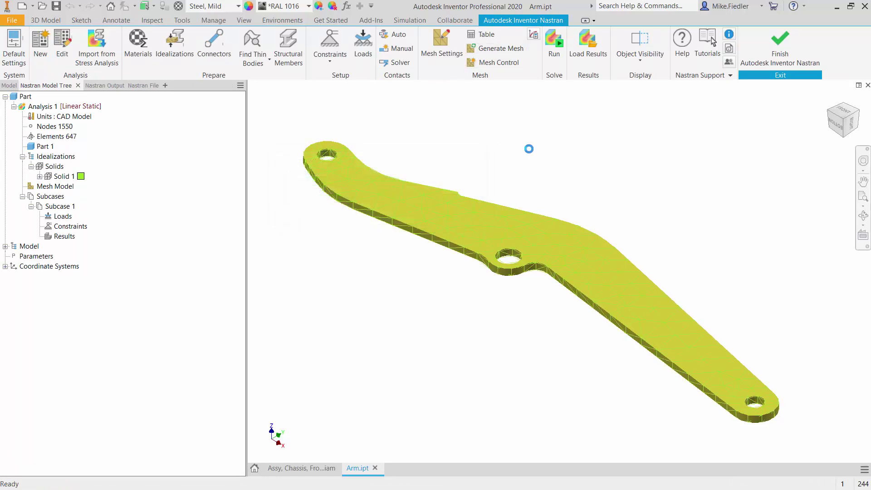
scroll(511, 240, "down", 5)
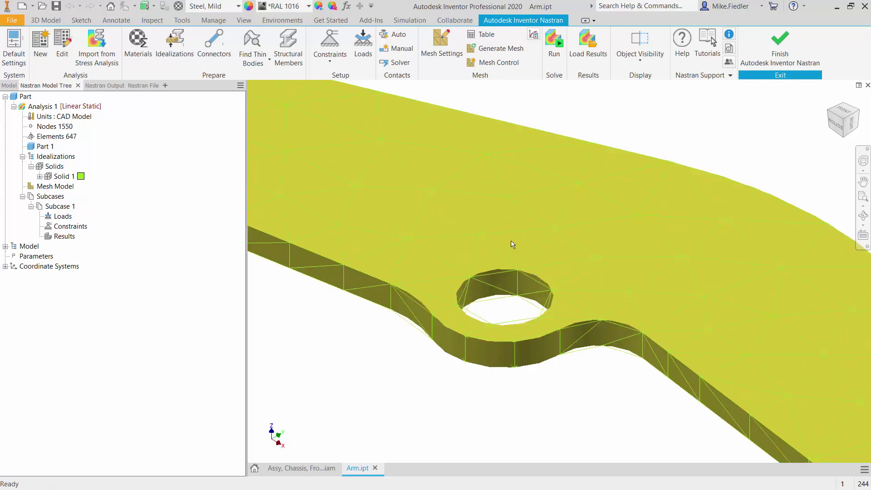
scroll(512, 244, "up", 8)
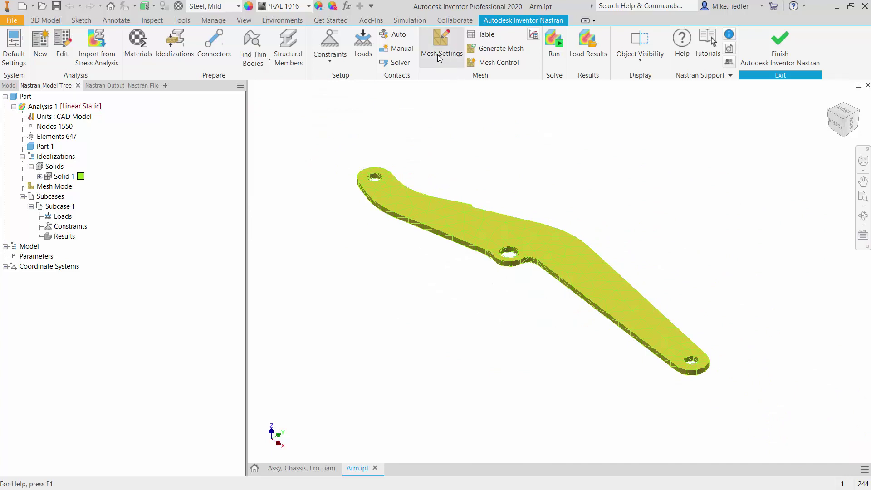
Step: Change the mesh element size to 110 mm and remesh, reaching 709 elements and 1678 nodes
left_click(470, 54)
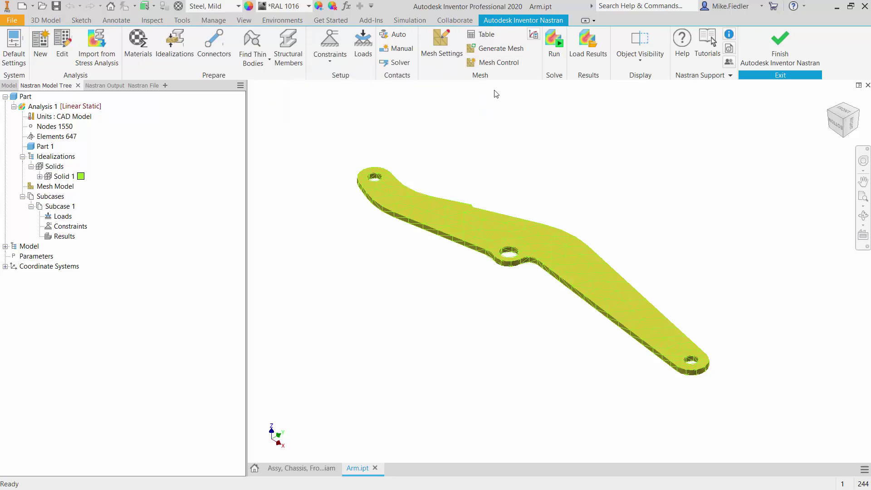
left_click(441, 45)
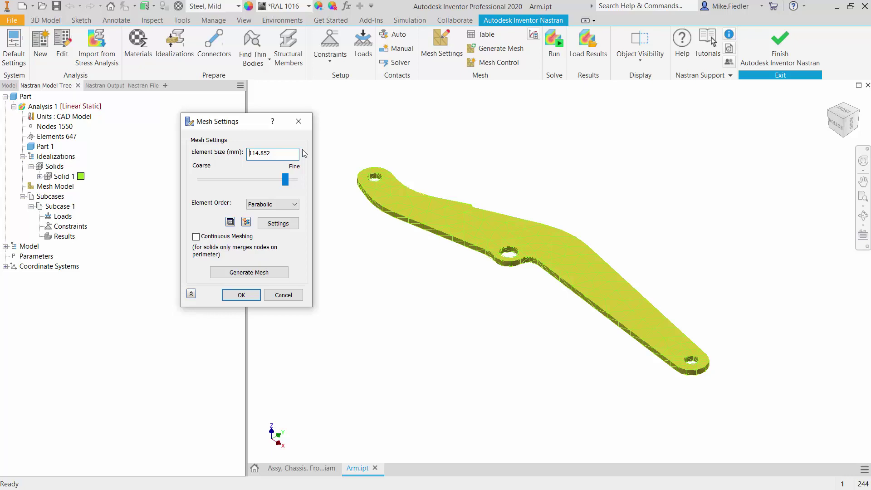
left_click_drag(286, 153, 255, 153)
double_click(258, 159)
type("110")
left_click(276, 272)
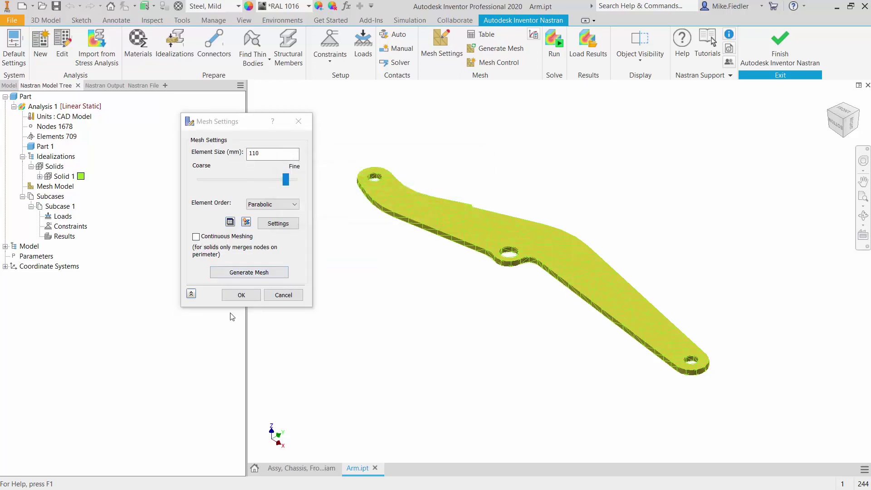
left_click(240, 295)
Step: View the arm from the FRONT and zoom in on the mesh around the middle hole
scroll(522, 238, "up", 4)
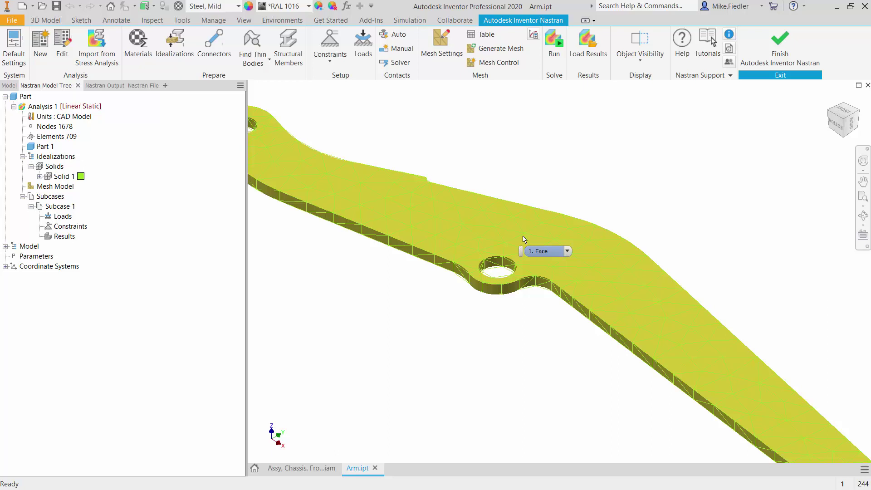
left_click(844, 111)
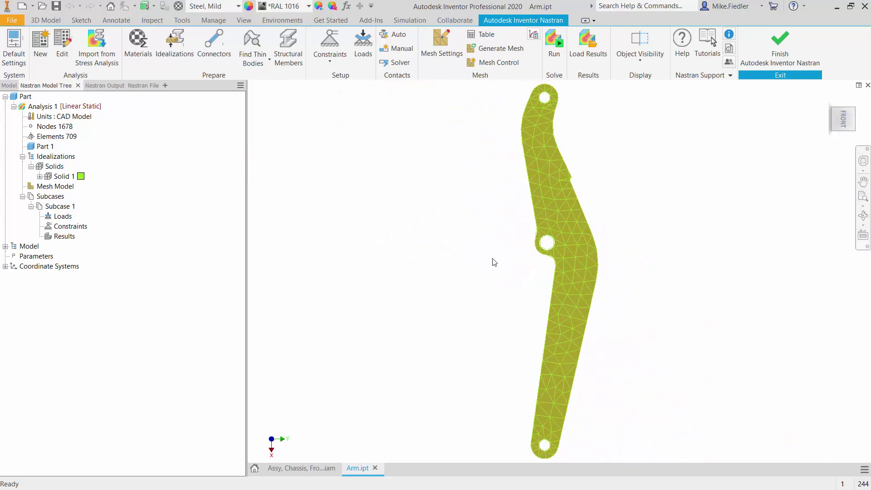
scroll(533, 235, "down", 5)
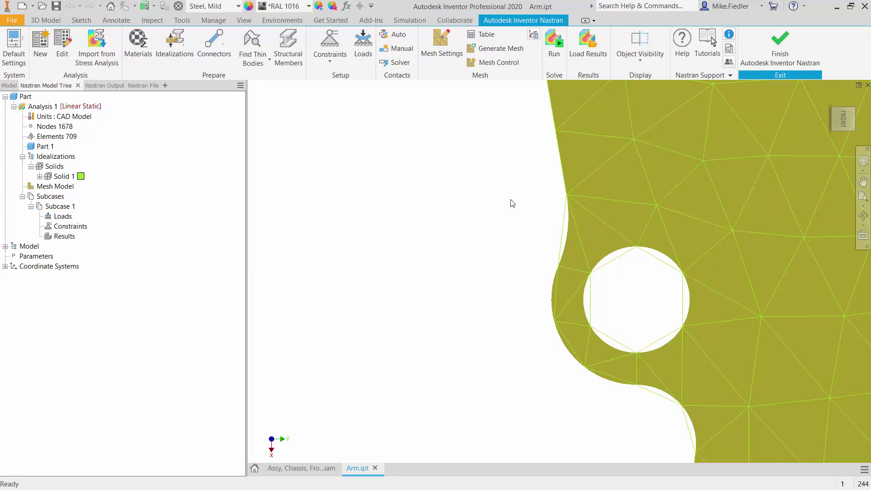
scroll(513, 202, "down", 3)
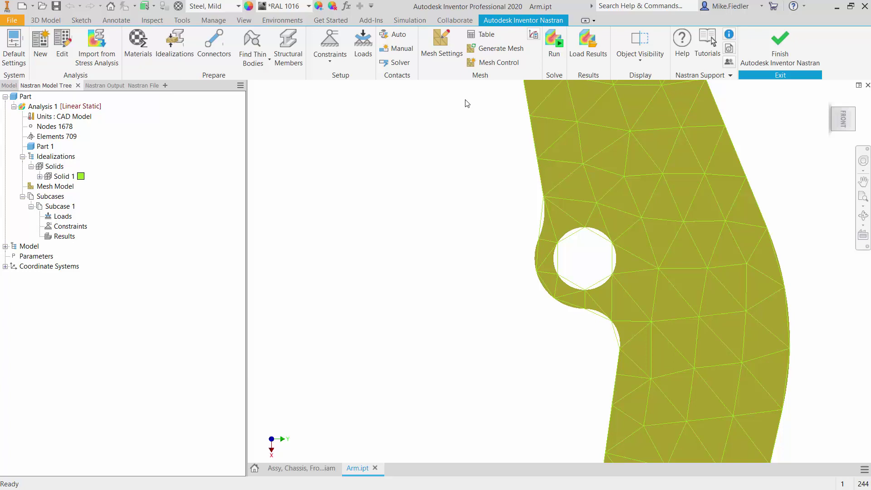
Step: Open Mesh Settings and Advanced Mesh Settings, moving both dialogs clear of the model
left_click(449, 61)
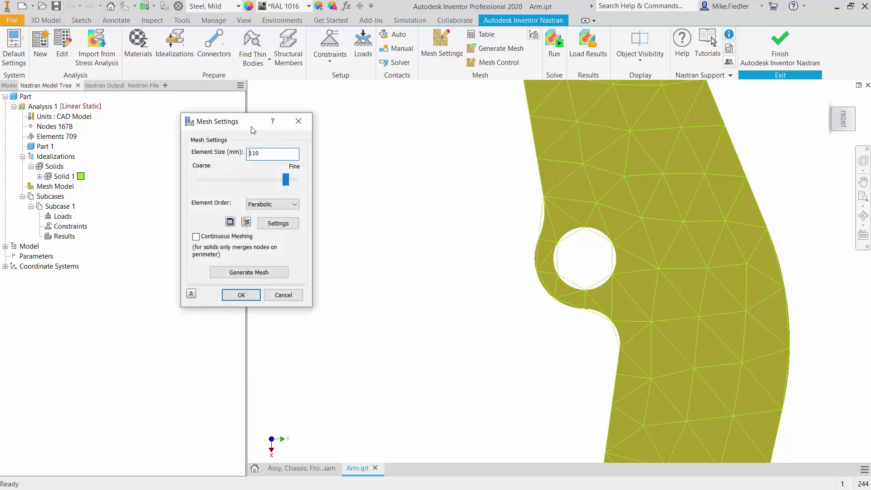
left_click_drag(236, 123, 290, 121)
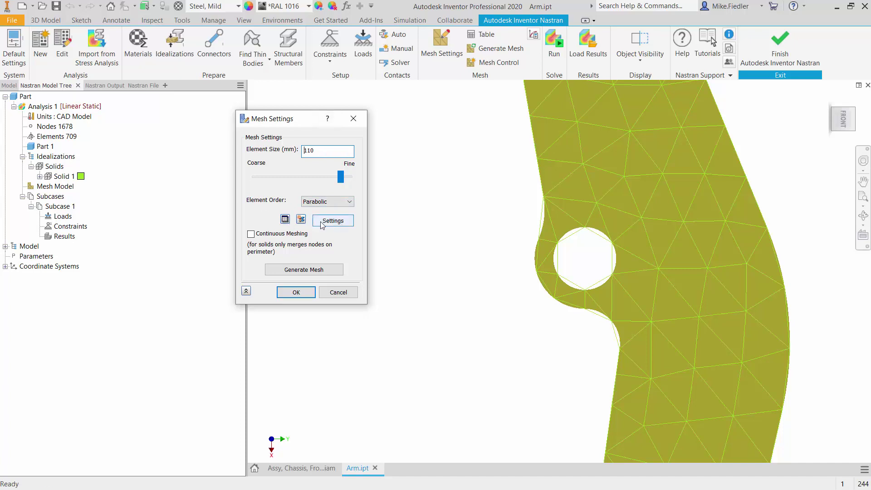
left_click(333, 222)
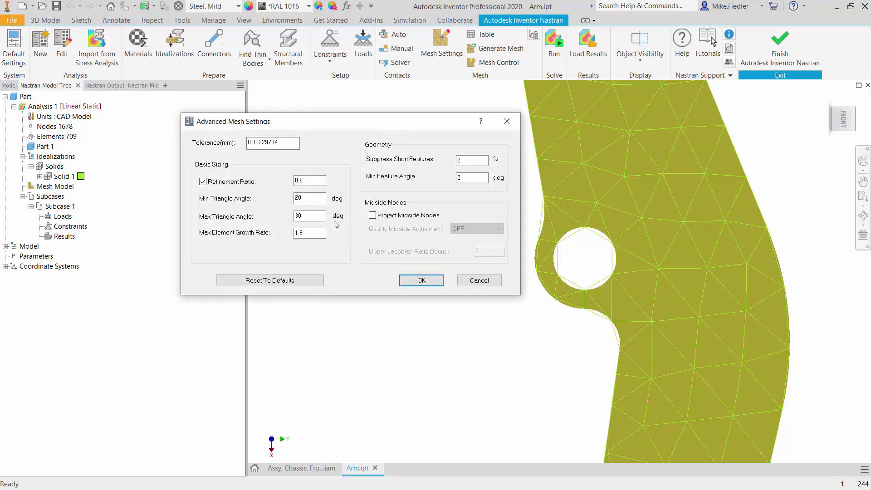
left_click_drag(367, 127, 319, 156)
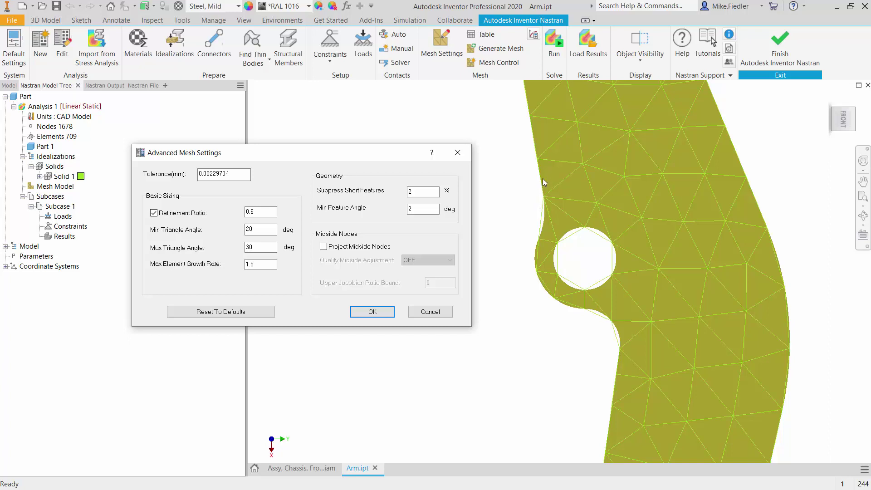
Step: Enable Project Midside Nodes in Advanced Mesh Settings and accept the change
mouse_move(334, 250)
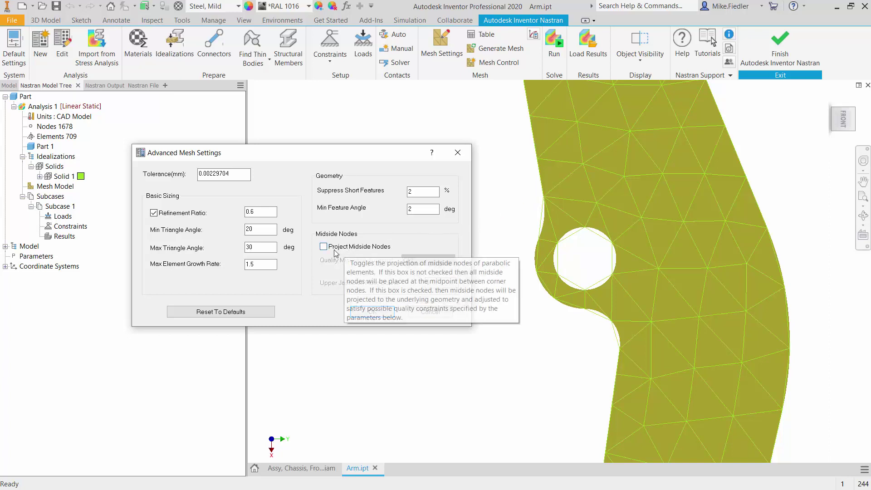
left_click(328, 248)
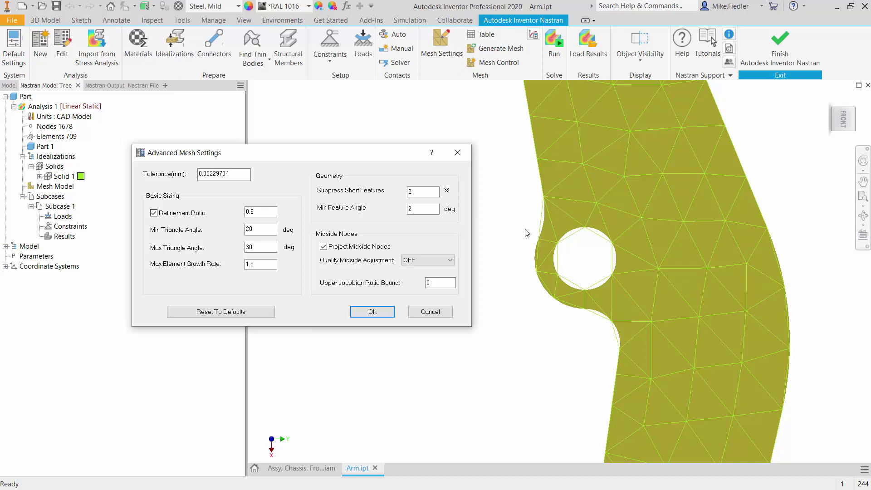
mouse_move(385, 249)
left_click(371, 312)
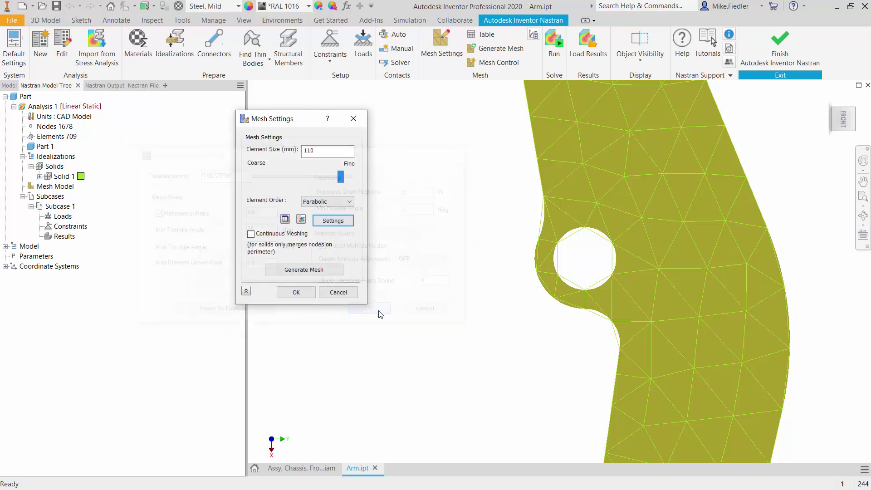
Step: Regenerate the 110 mm mesh with projected midside nodes, then pan and orbit to inspect it
left_click(311, 271)
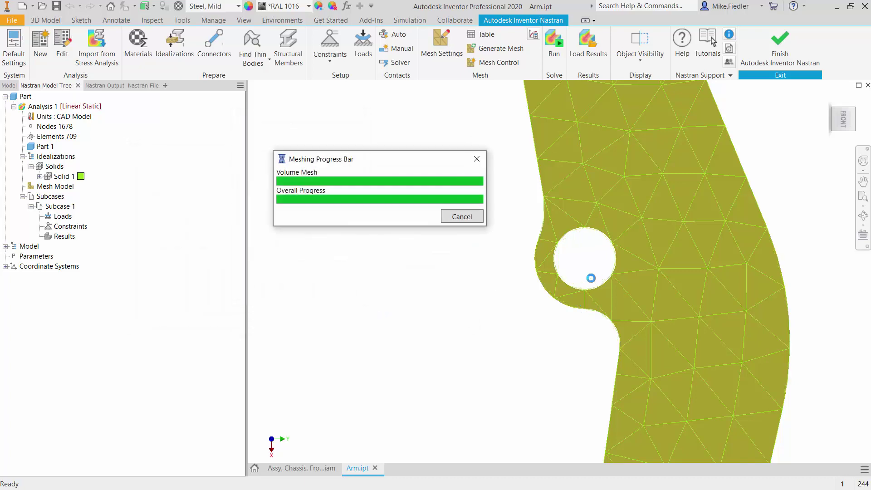
scroll(569, 272, "up", 3)
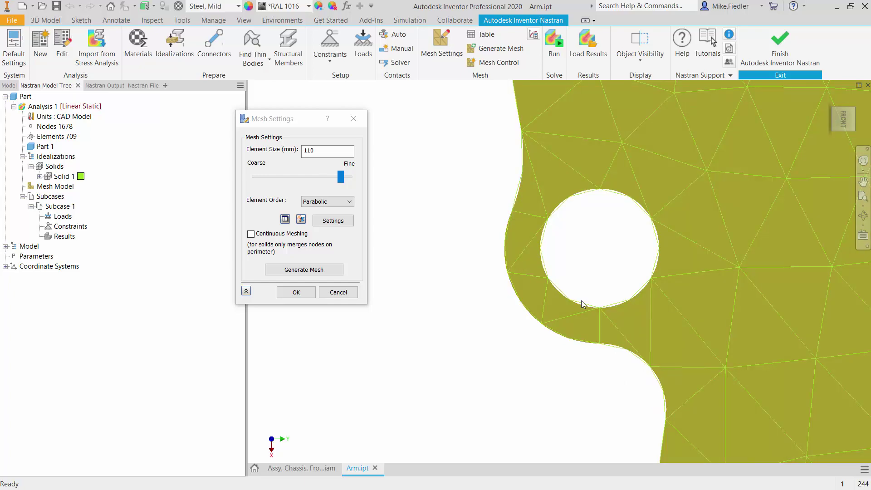
scroll(583, 304, "up", 10)
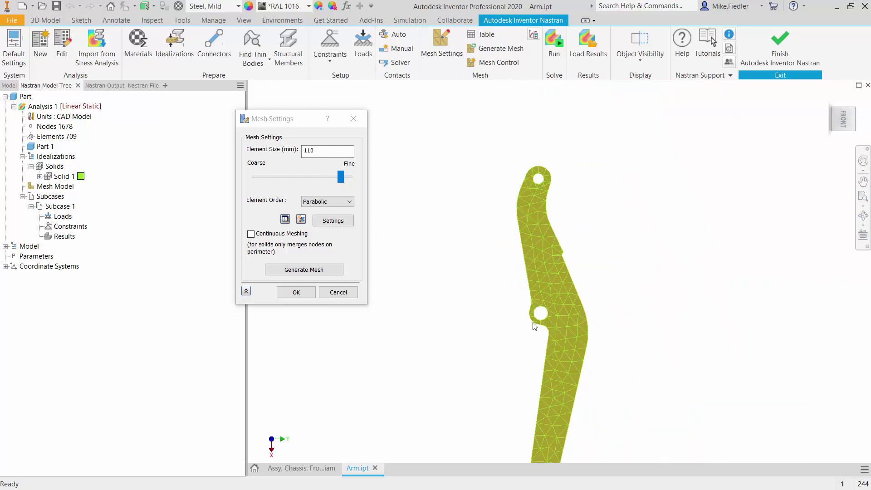
scroll(534, 325, "down", 3)
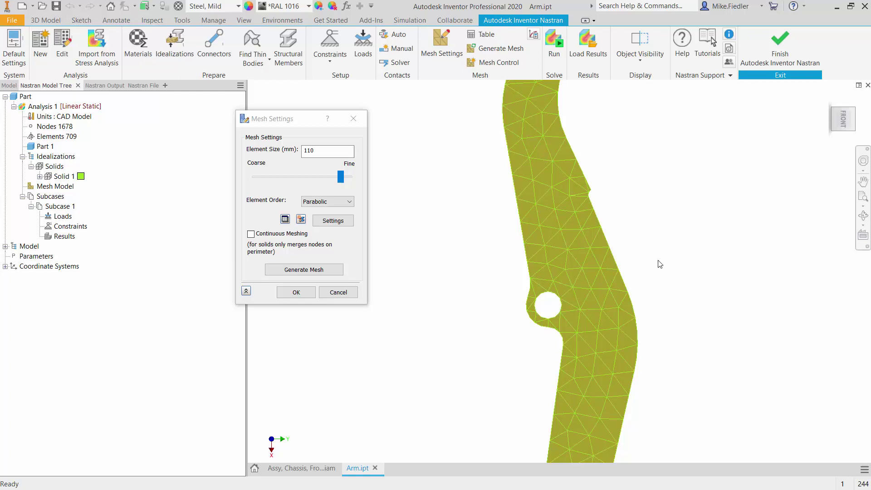
key("F2")
left_click_drag(649, 247, 595, 263)
key("F4")
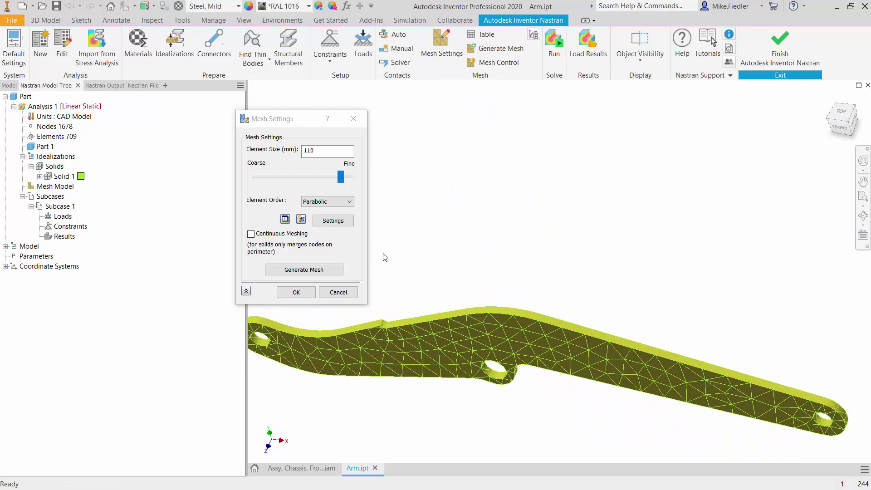
Step: Close Mesh Settings and orbit the meshed arm to examine its underside
left_click(338, 292)
scroll(377, 339, "down", 5)
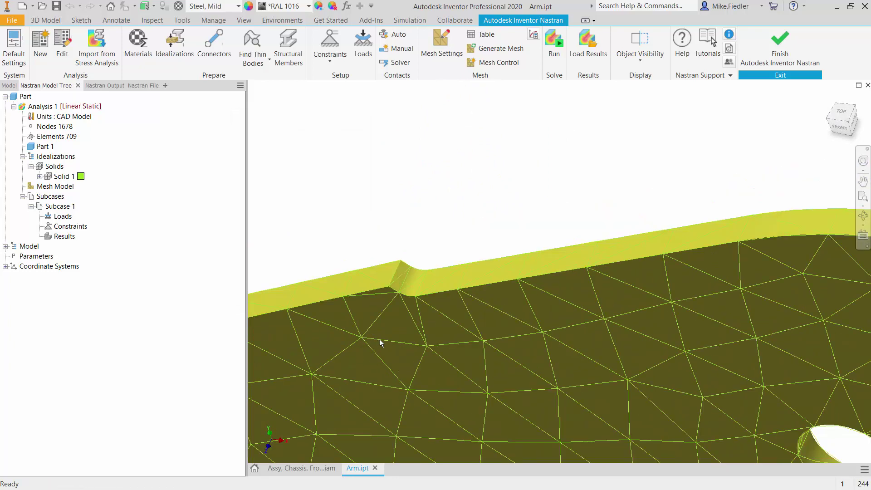
scroll(380, 339, "up", 3)
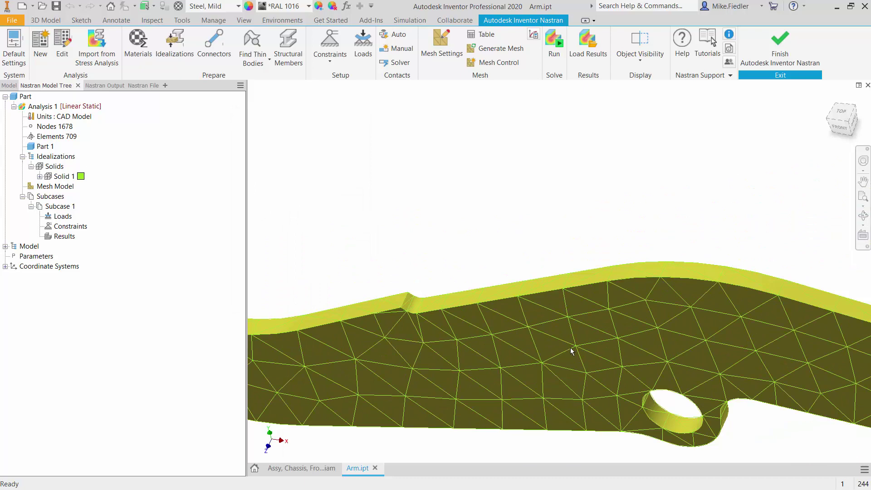
scroll(571, 347, "up", 3)
middle_click_drag(570, 348, 685, 382, "shift")
scroll(656, 369, "down", 4)
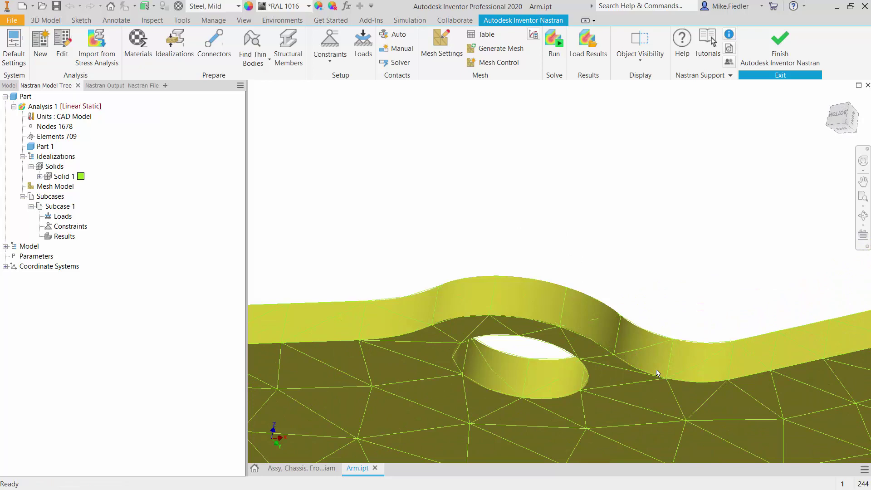
scroll(656, 369, "down", 2)
scroll(655, 366, "up", 6)
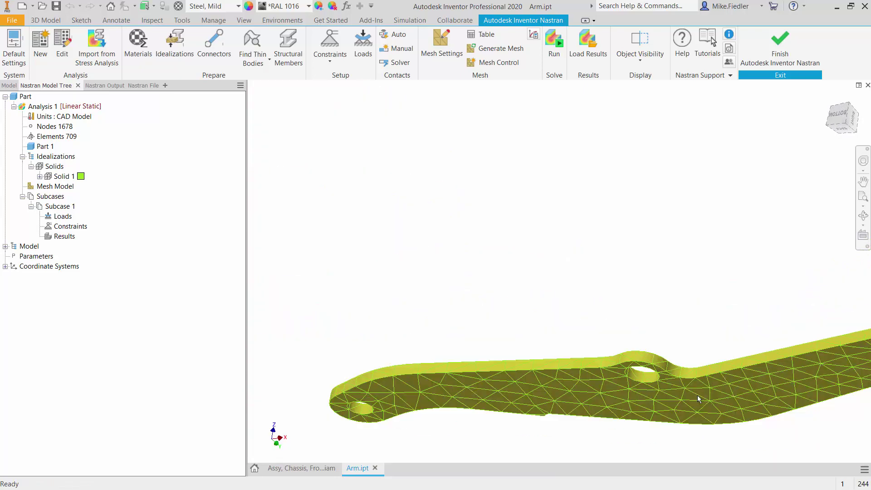
scroll(698, 396, "up", 5)
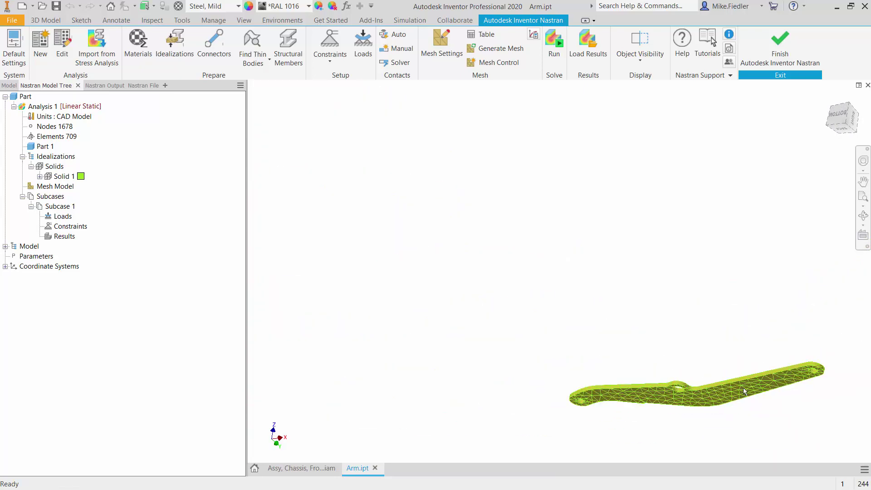
Step: Turn the arm to an isometric view and zoom into the fillet beside the middle hole
left_click(848, 120)
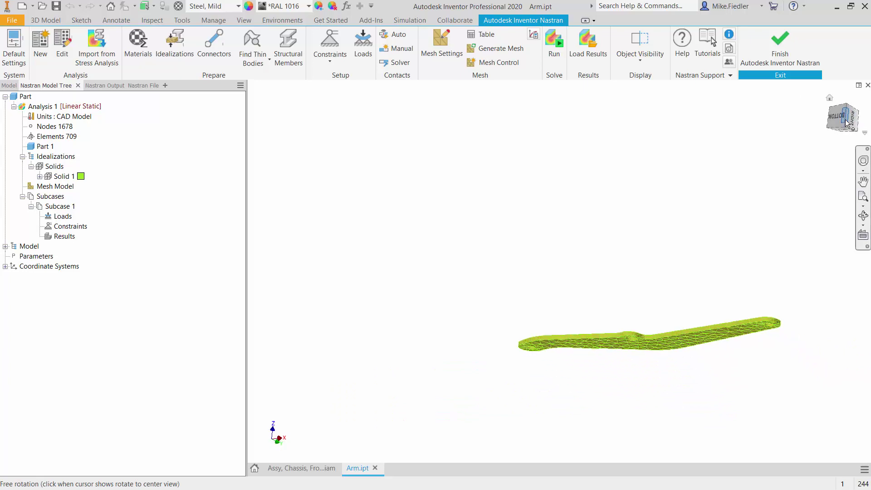
left_click(847, 129)
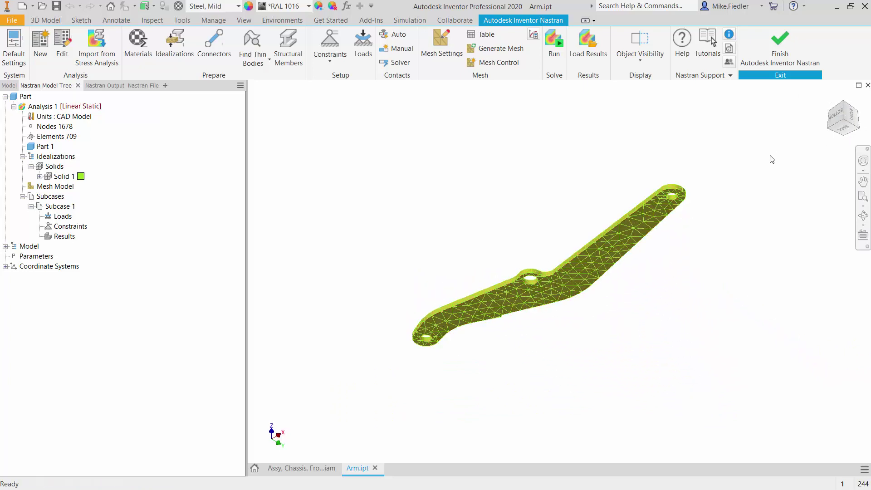
scroll(517, 317, "up", 5)
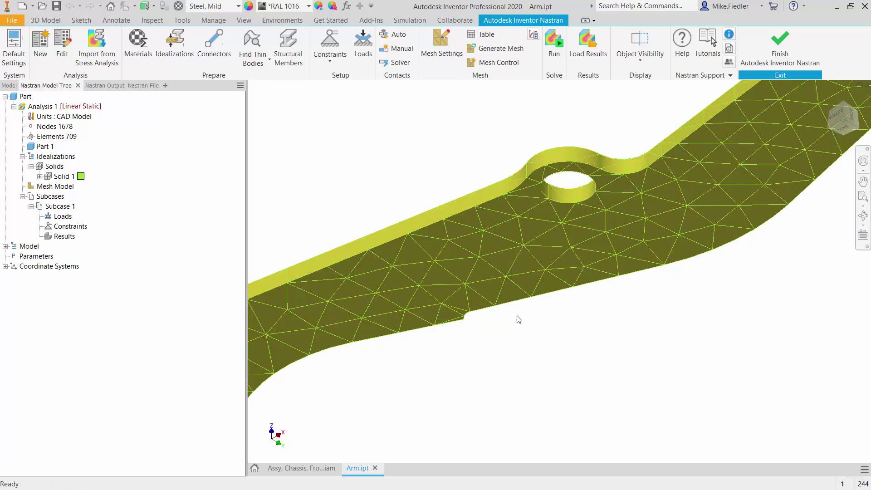
scroll(519, 319, "down", 2)
scroll(573, 254, "down", 3)
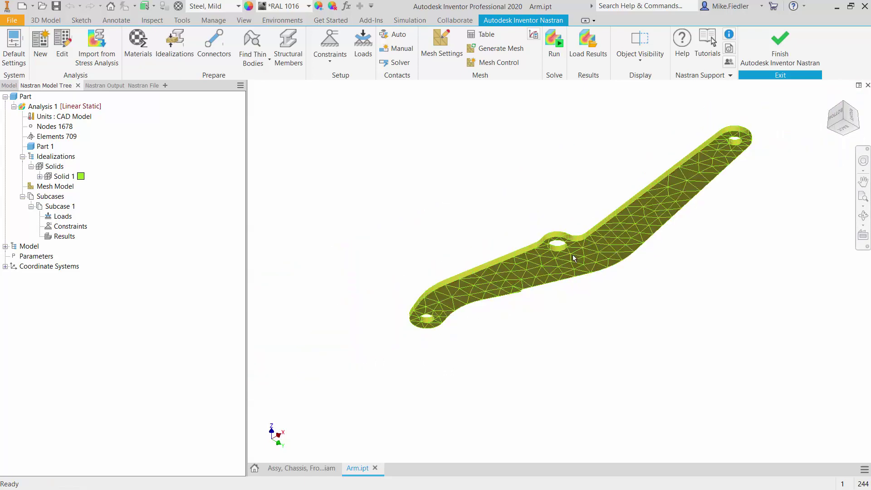
mouse_move(572, 255)
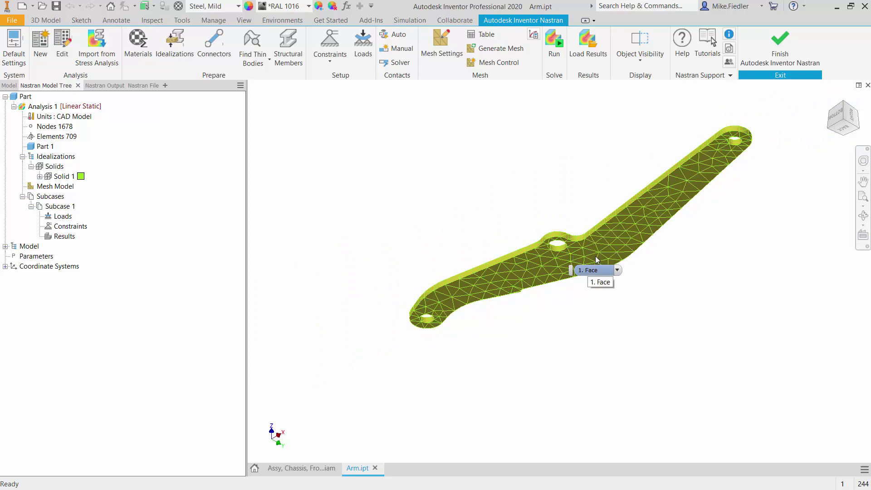
scroll(573, 258, "up", 5)
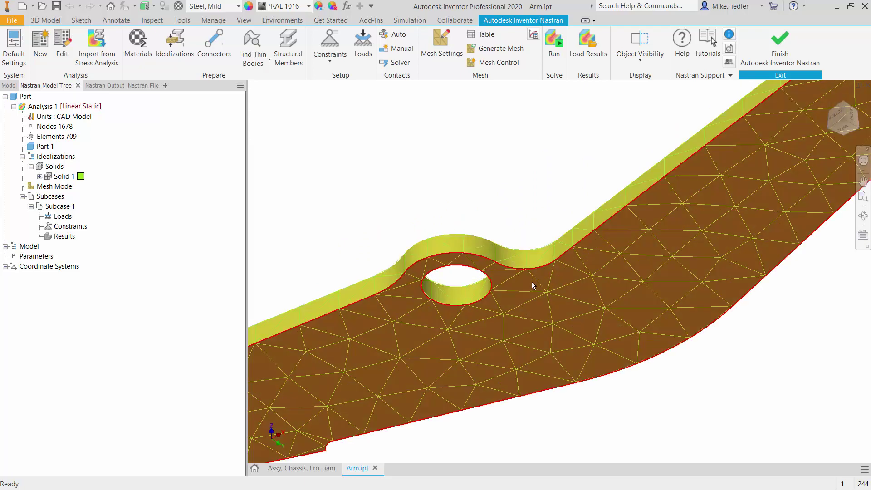
scroll(532, 281, "up", 3)
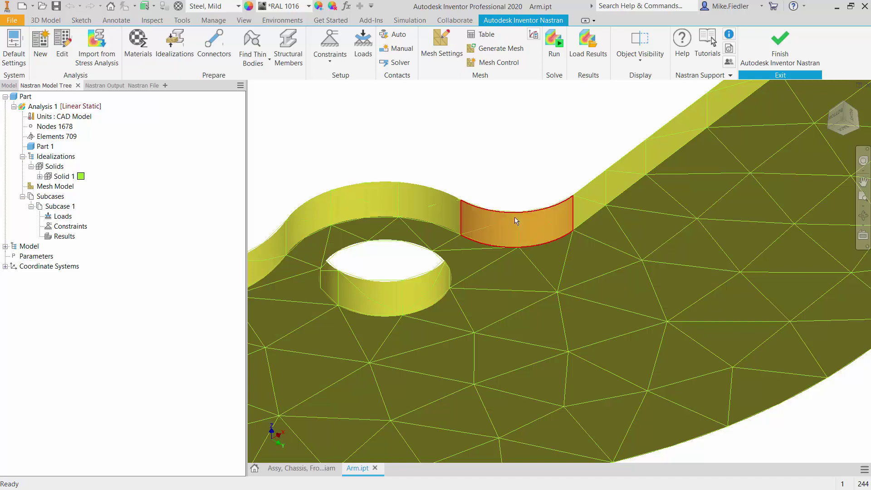
Step: Create Mesh Control 1 on the curved fillet face beside the middle hole with 25 mm elements
left_click(507, 63)
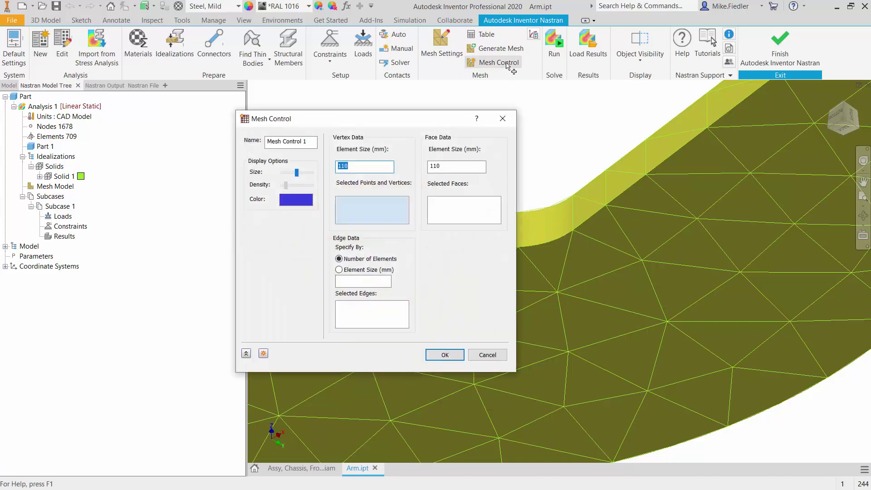
left_click_drag(436, 121, 291, 149)
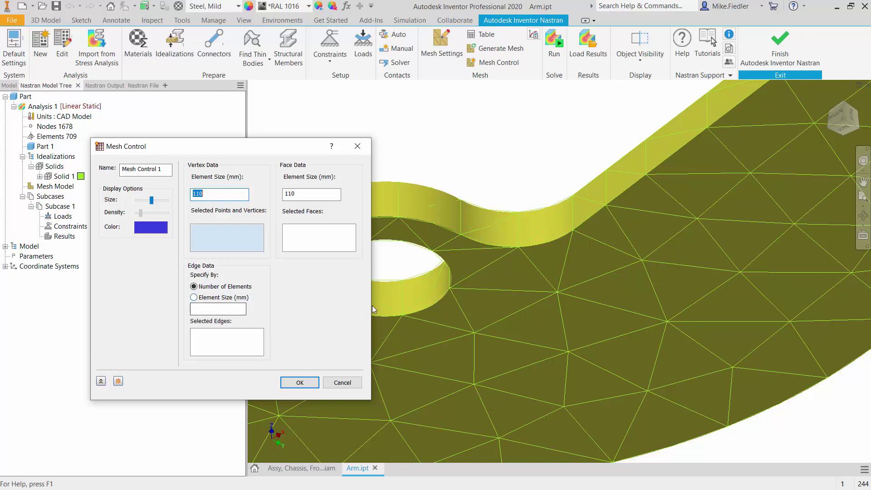
left_click(318, 251)
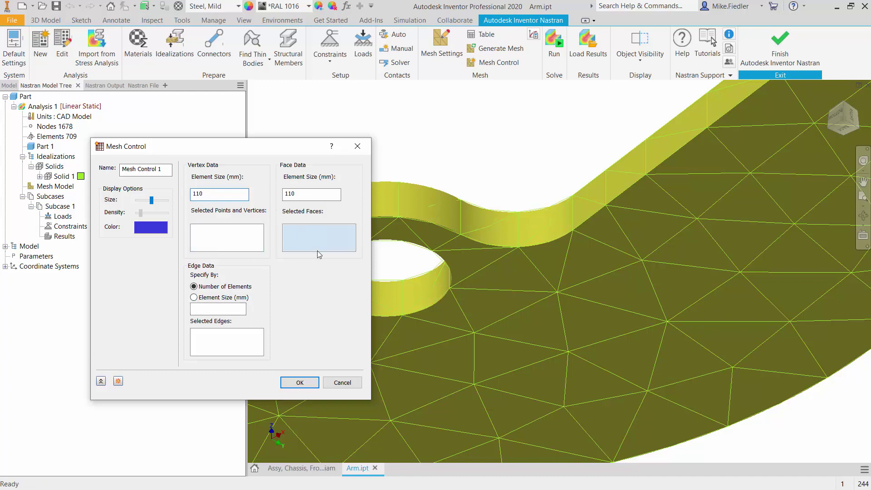
left_click(507, 229)
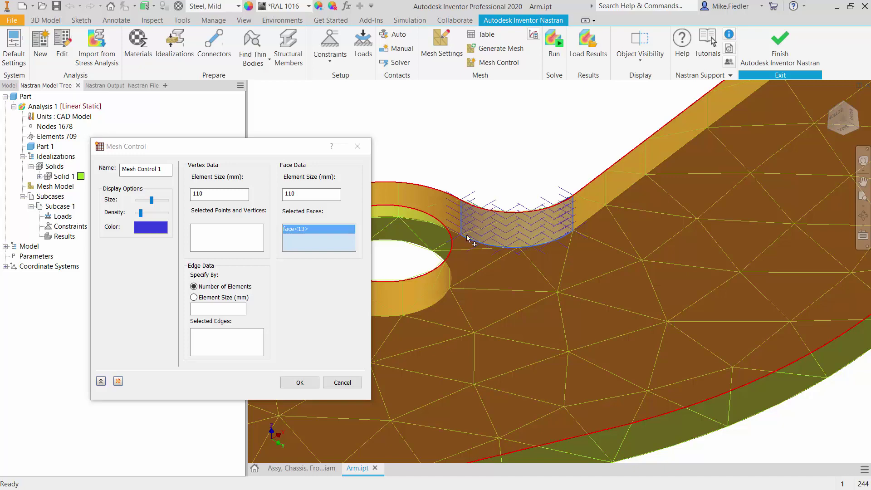
left_click(307, 198)
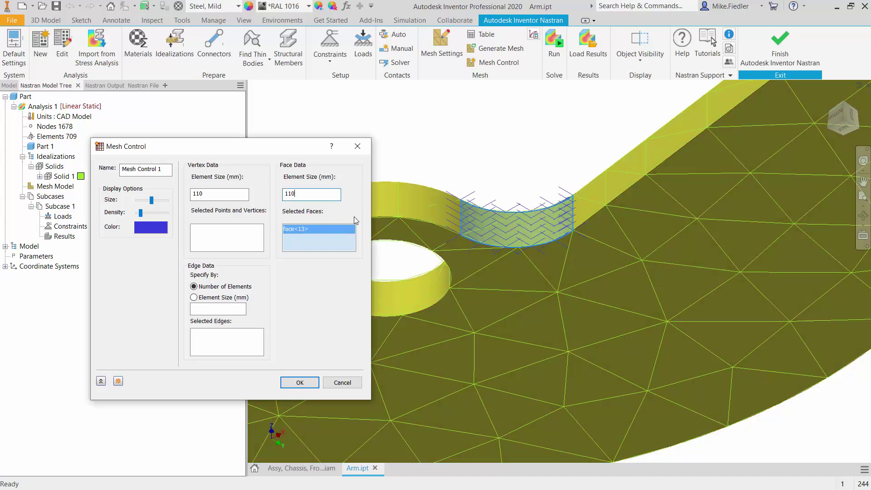
double_click(317, 194)
type("25")
left_click(308, 383)
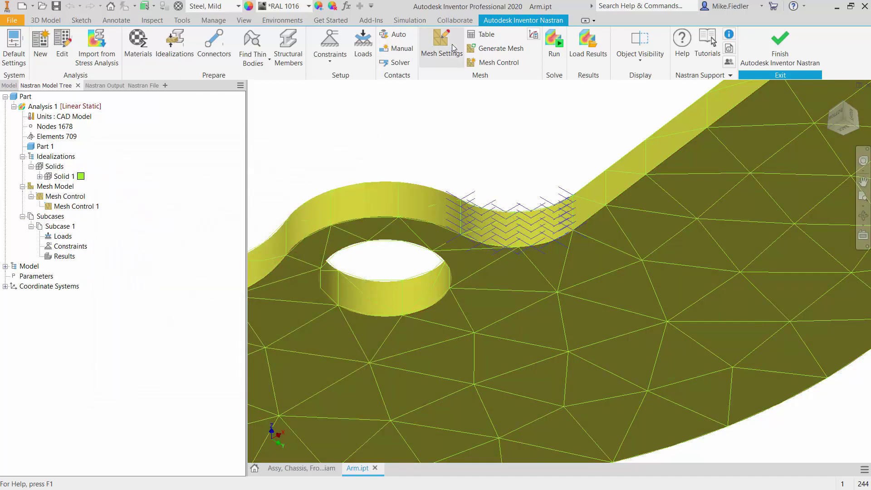
Step: Remesh with Mesh Control 1, giving 805 elements and 1887 nodes, then open the control's context menu
left_click(484, 50)
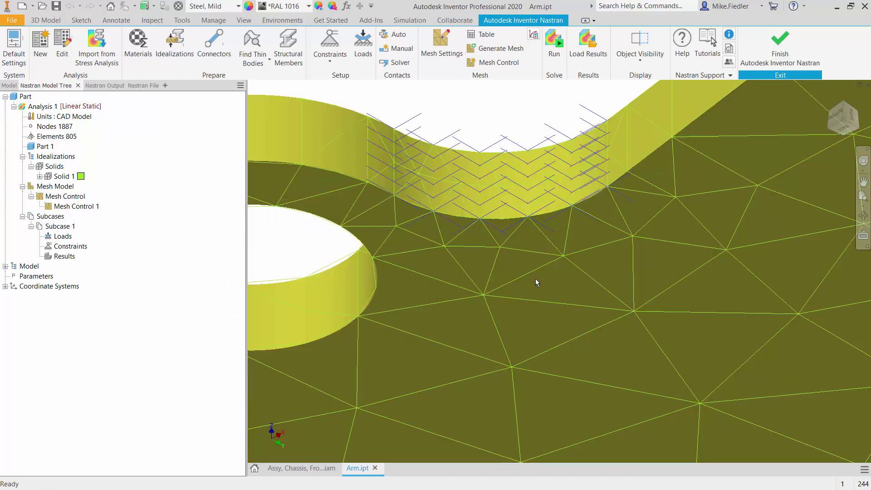
scroll(551, 279, "up", 3)
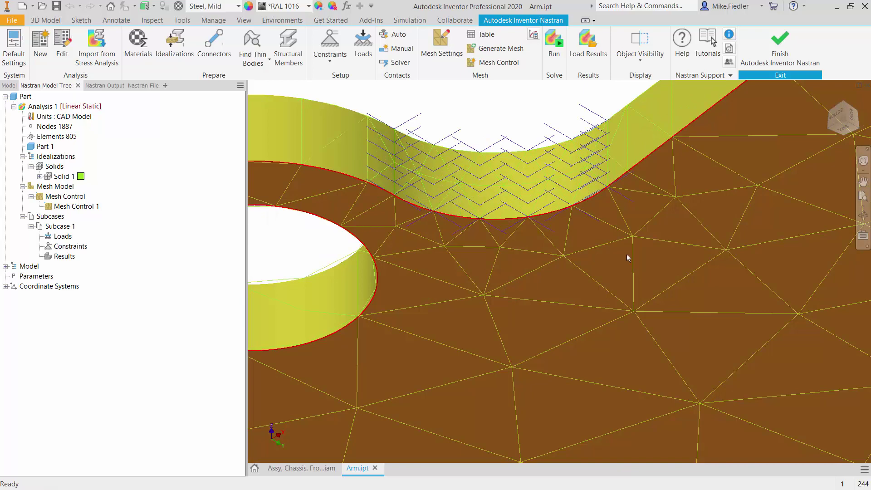
scroll(445, 228, "up", 5)
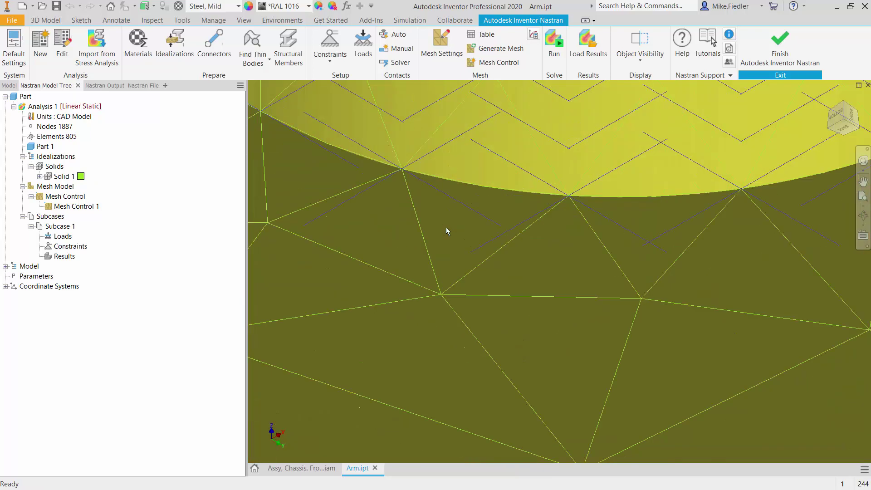
scroll(445, 227, "down", 4)
scroll(446, 227, "down", 4)
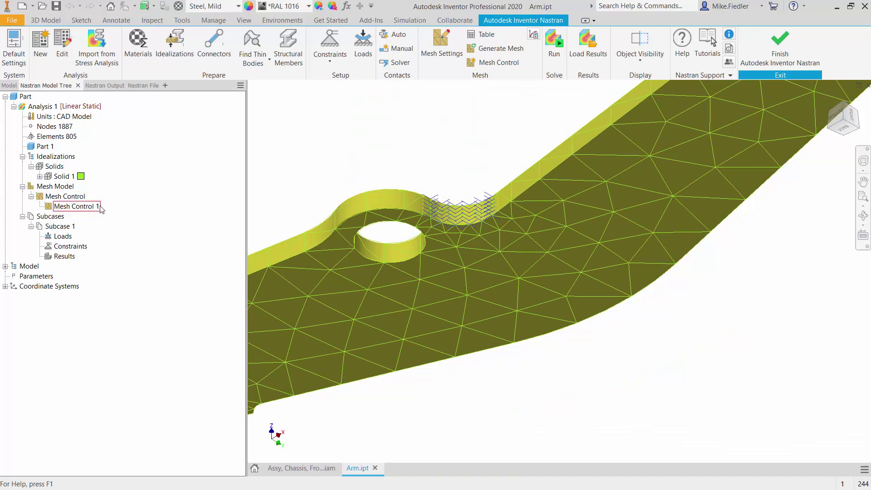
right_click(73, 208)
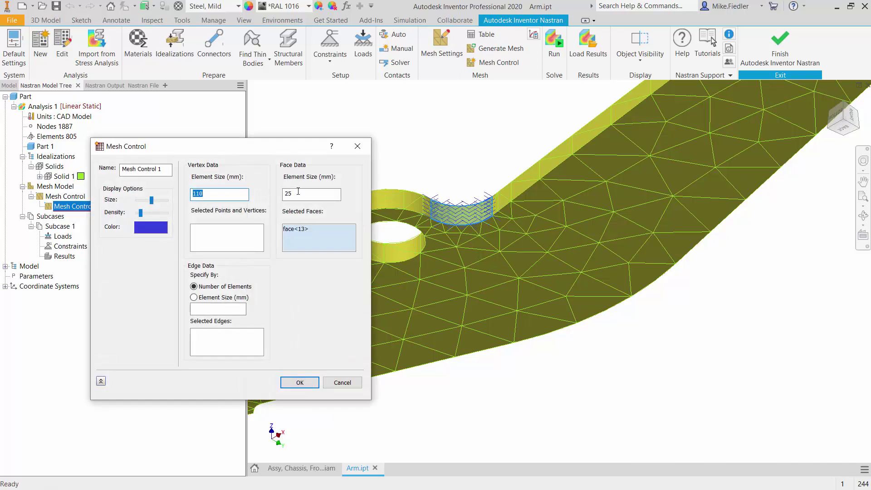
Step: Set the fillet face element size to 10 mm and regenerate the mesh to 1478 elements, 3060 nodes
key("Tab")
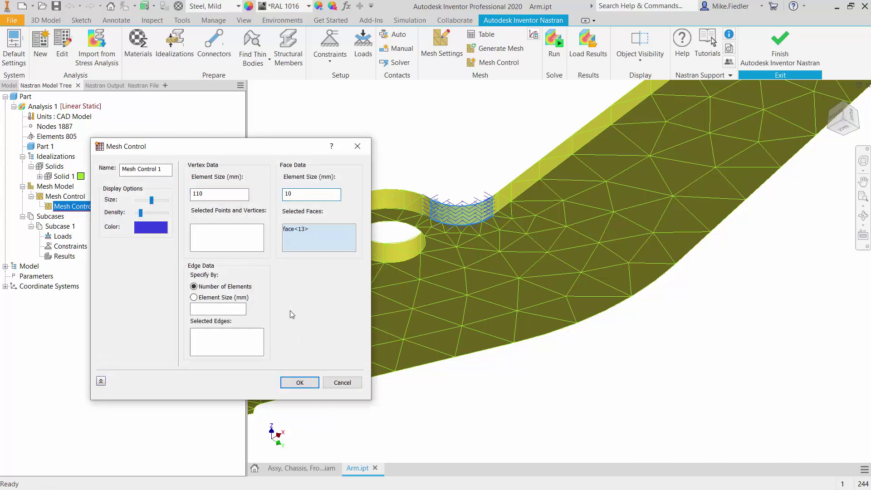
left_click(299, 383)
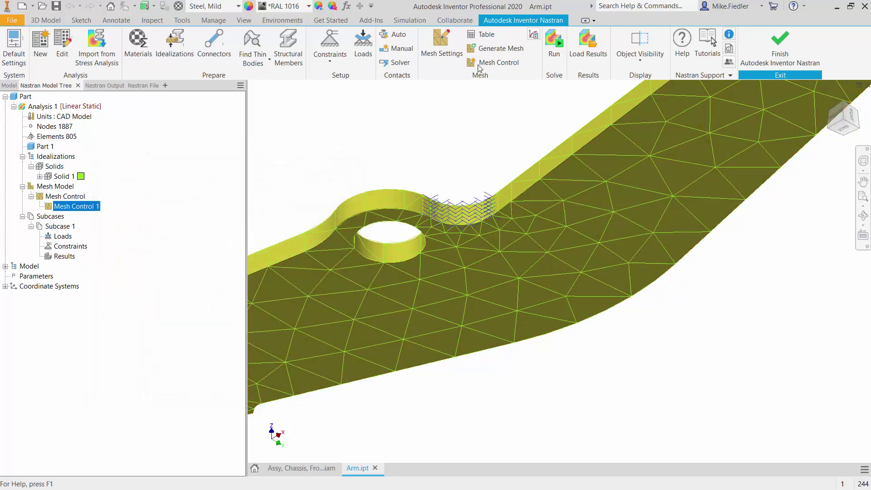
left_click(489, 52)
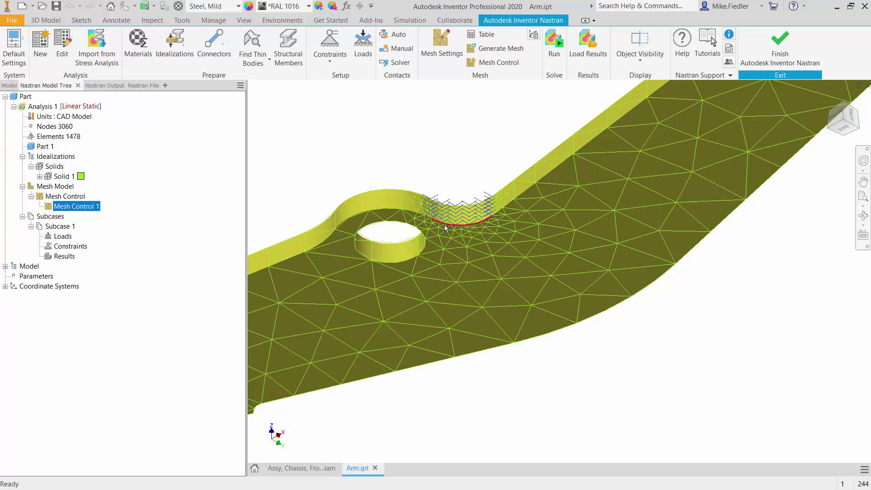
scroll(445, 224, "up", 5)
scroll(444, 225, "down", 5)
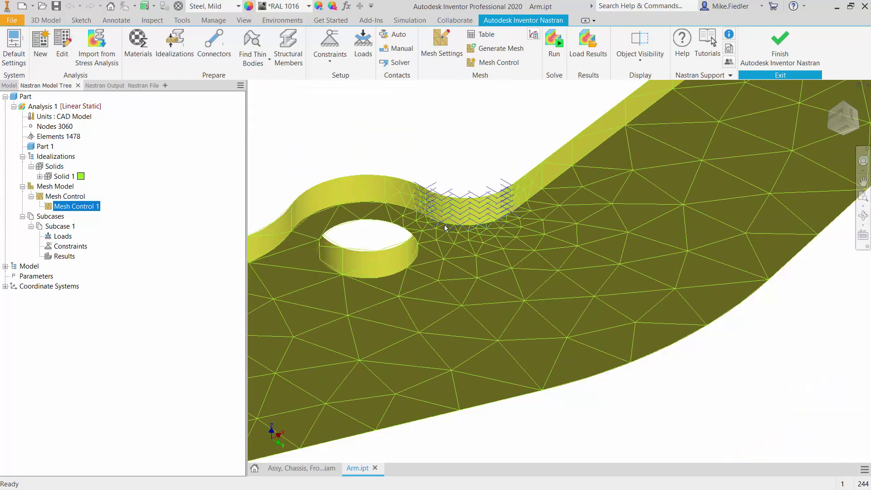
mouse_move(444, 225)
Step: Review Mesh Settings and Advanced Mesh Settings unchanged, then begin Mesh Control 2 with default 110 mm sizes
left_click(447, 59)
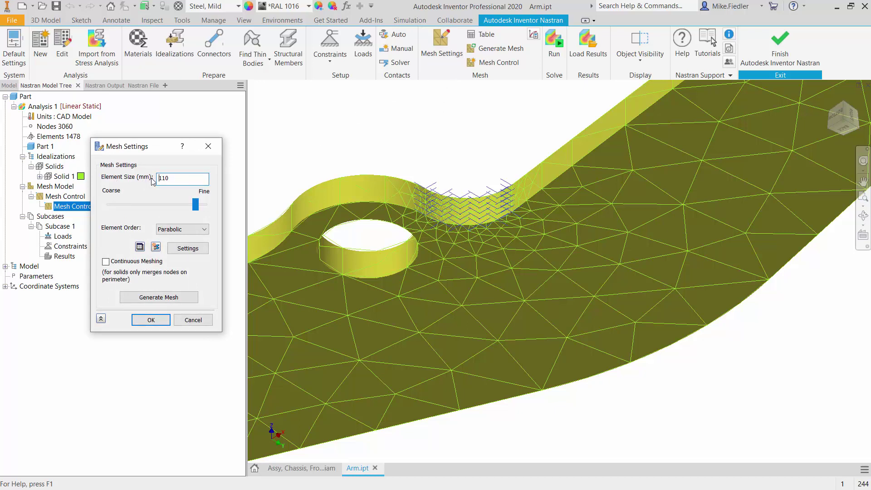
left_click(194, 252)
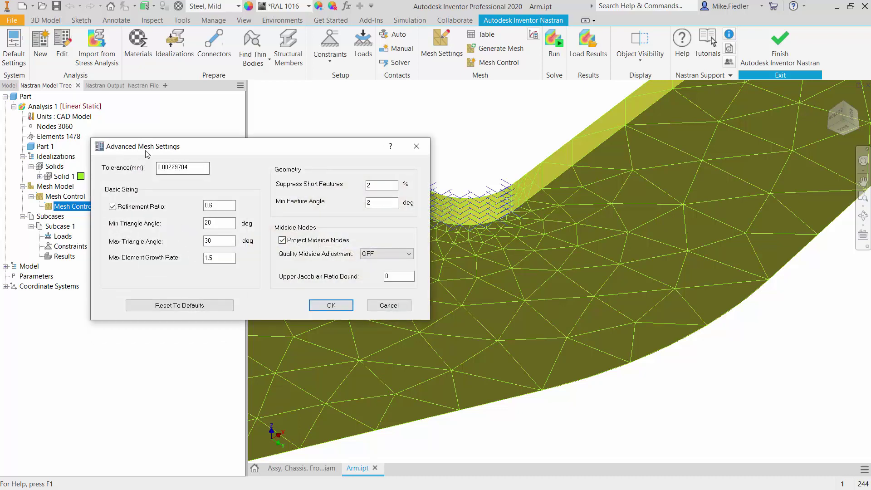
left_click(389, 308)
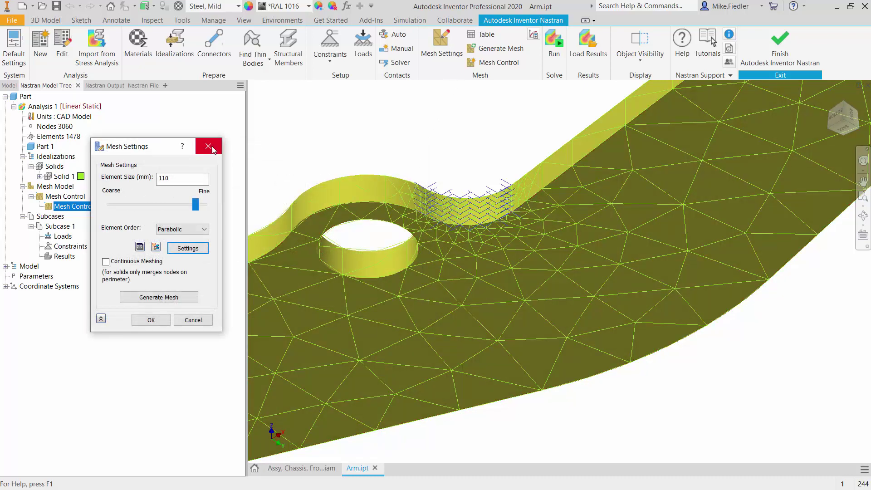
left_click(209, 146)
left_click(501, 63)
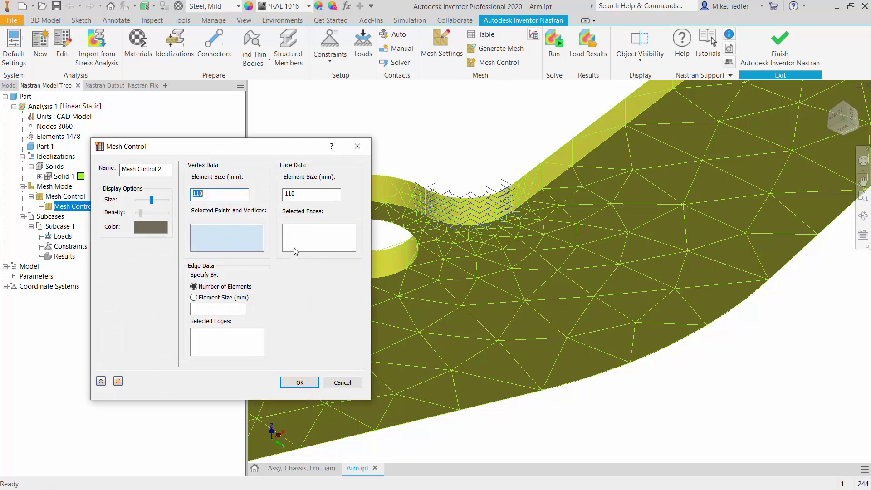
Step: Discard Mesh Control 2 and reopen Advanced Mesh Settings, showing midside-node projection on
left_click_drag(272, 151, 364, 149)
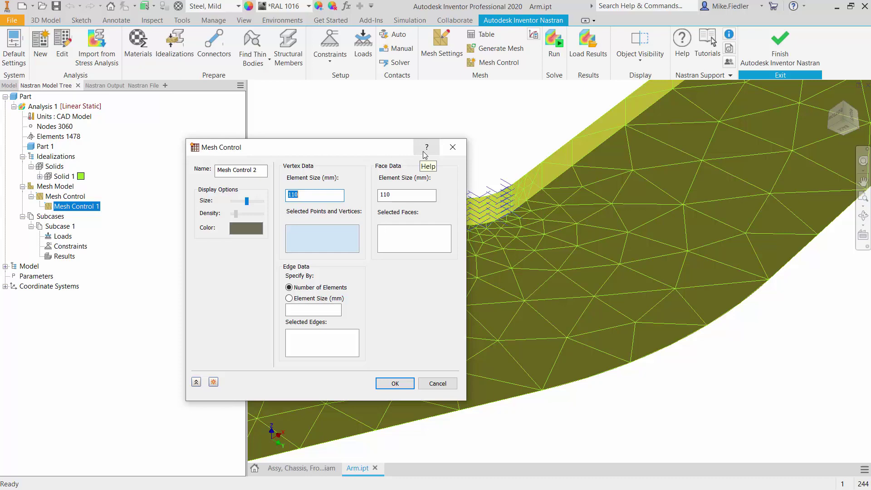
left_click(453, 147)
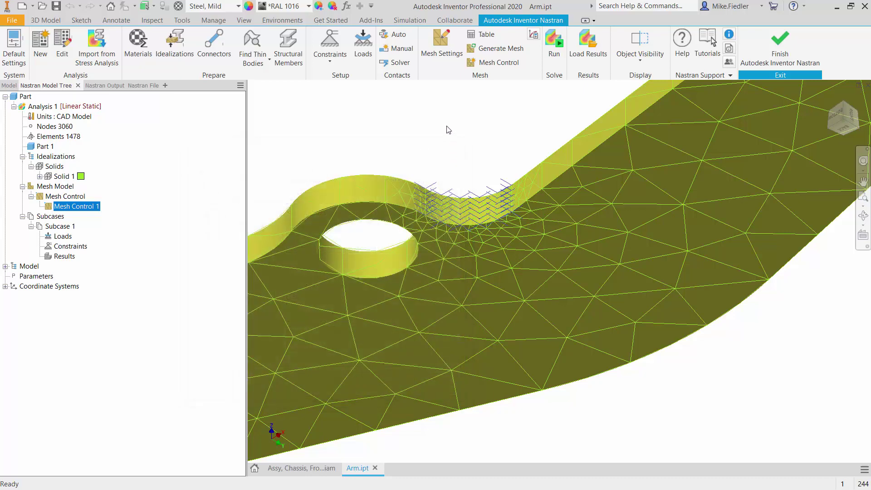
left_click(441, 50)
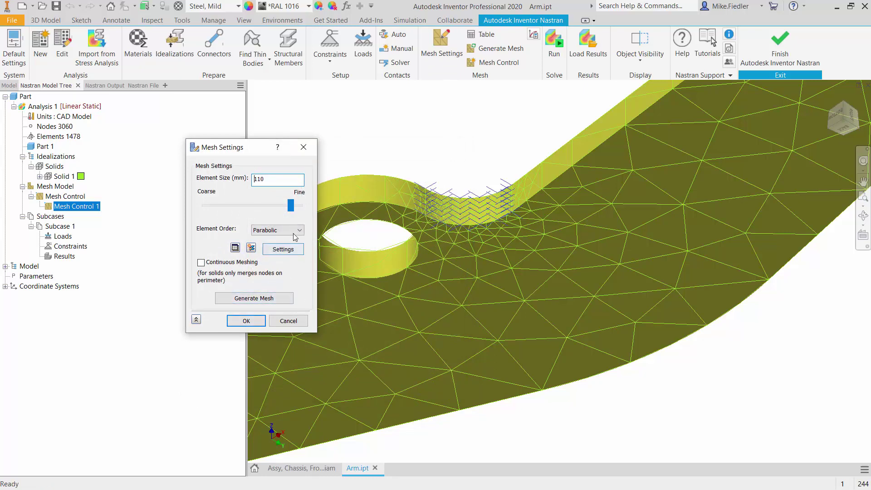
left_click(283, 249)
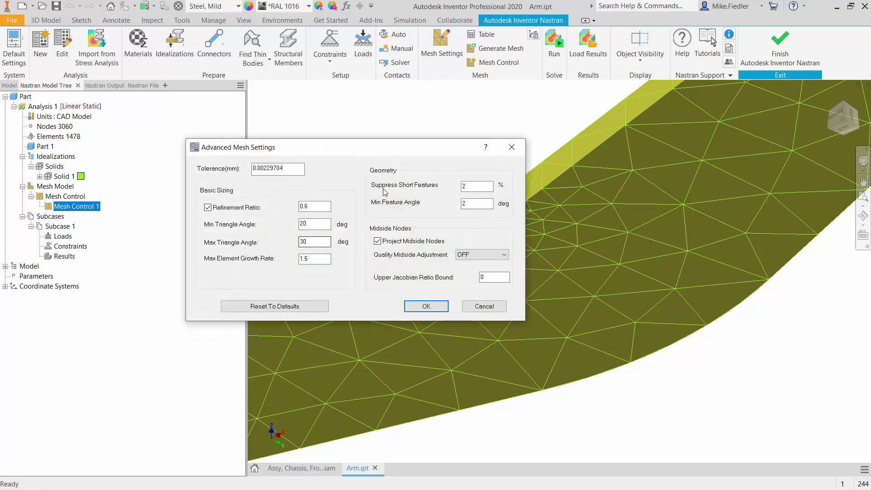